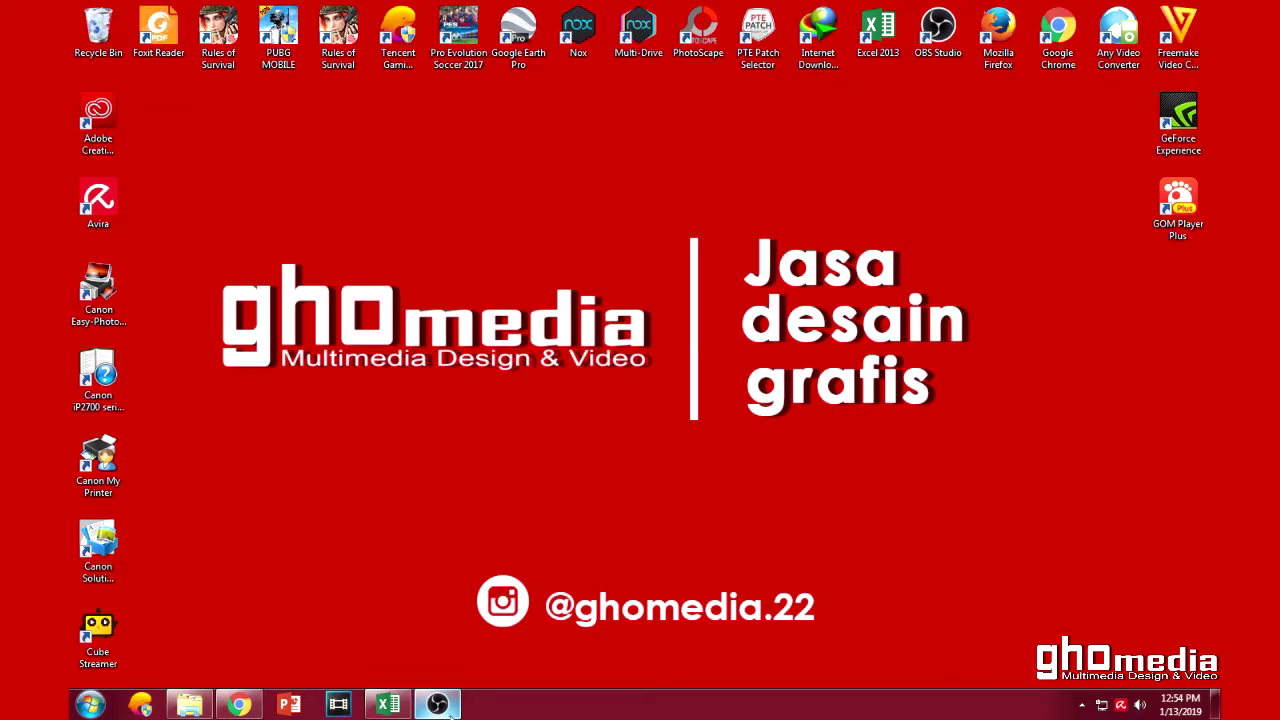
Bring up the Book1 workbook with the NO, TANGGAL and SUBS 1–4 table from the taskbar.
{"action": "left_click", "coordinate": [400, 704]}
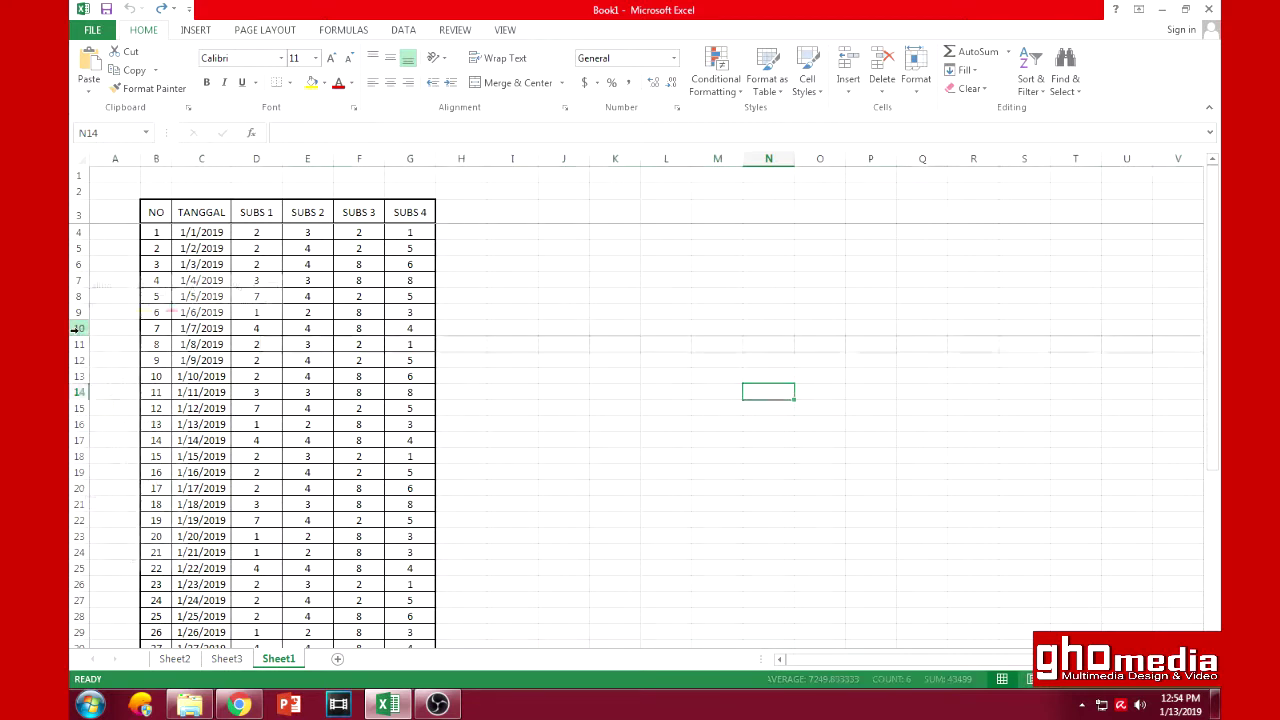
Insert a blank row 10 between entries 6 and 7, then select cells B10 and B11.
{"action": "right_click", "coordinate": [78, 328]}
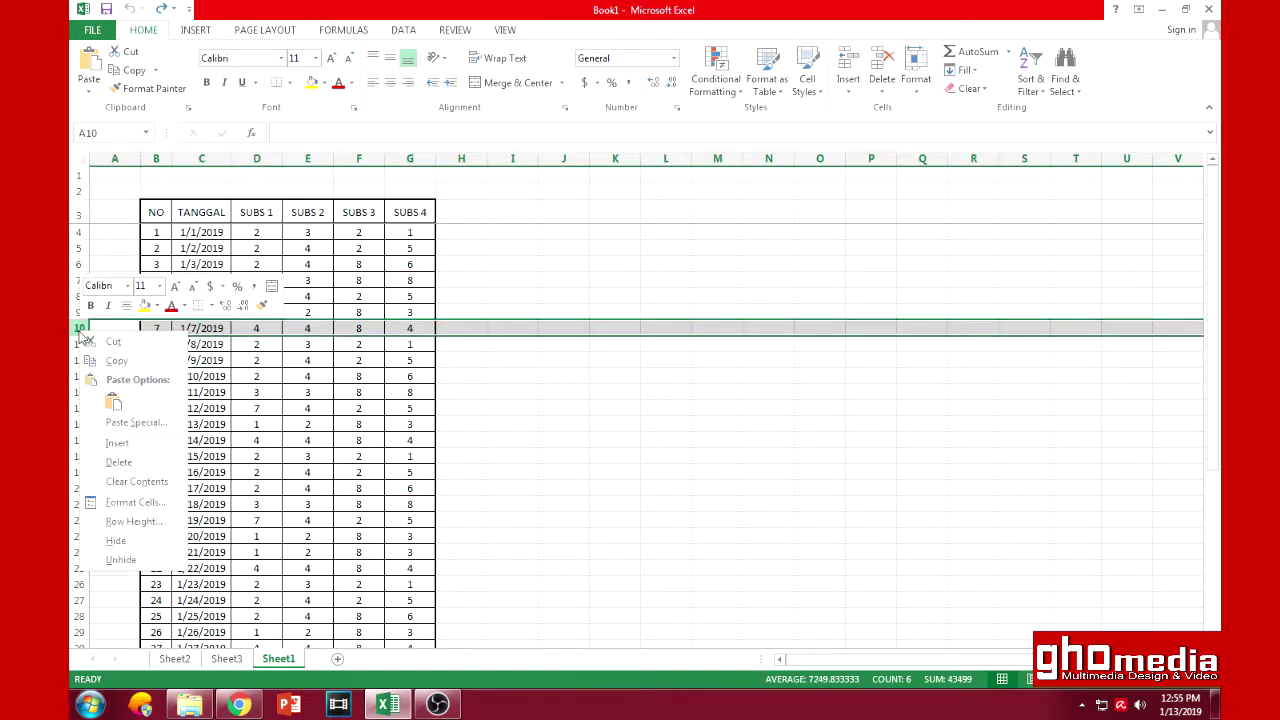
{"action": "left_click", "coordinate": [128, 442]}
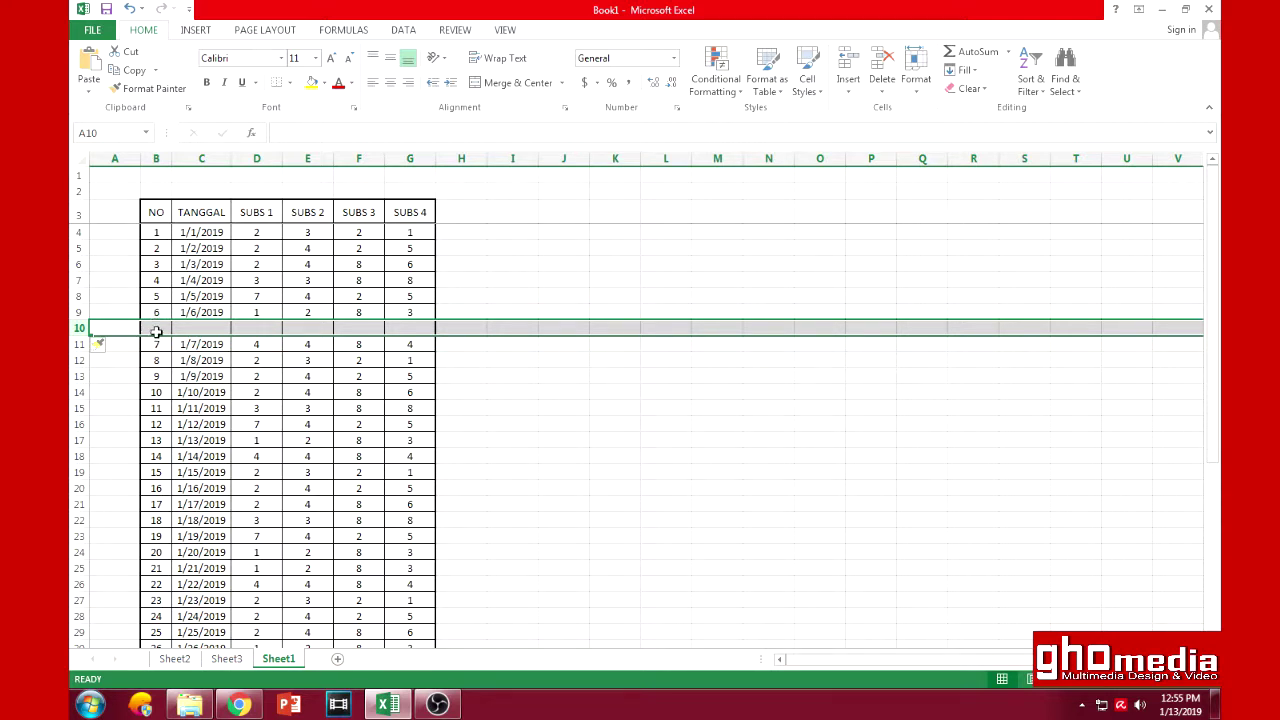
{"action": "left_click", "coordinate": [156, 331]}
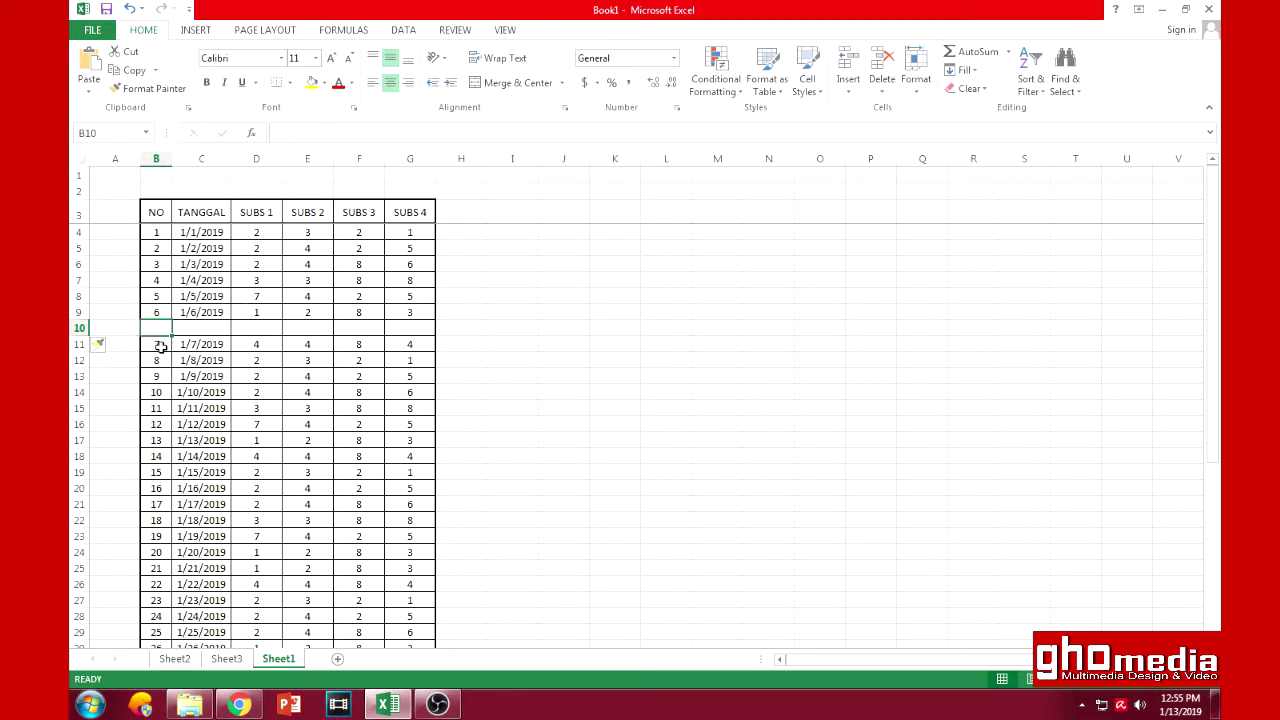
{"action": "left_click", "coordinate": [160, 346]}
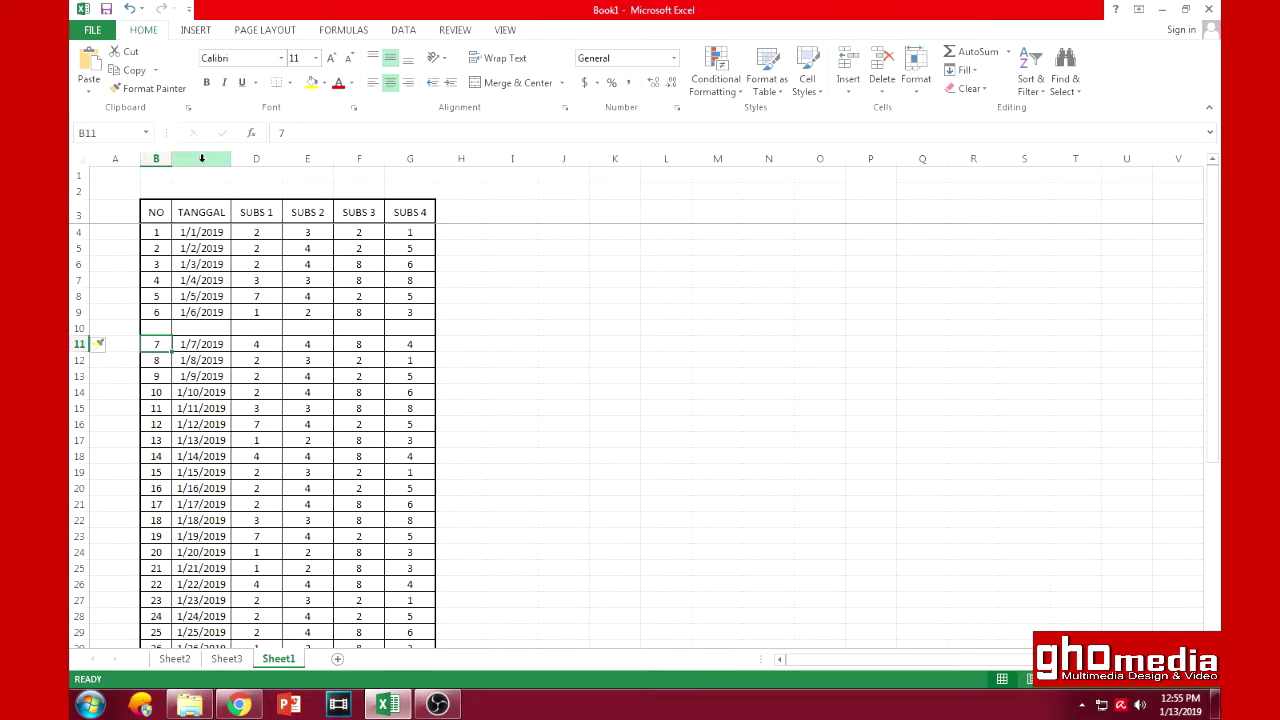
Insert an empty column C between NO and TANGGAL and select cells down it.
{"action": "right_click", "coordinate": [201, 158]}
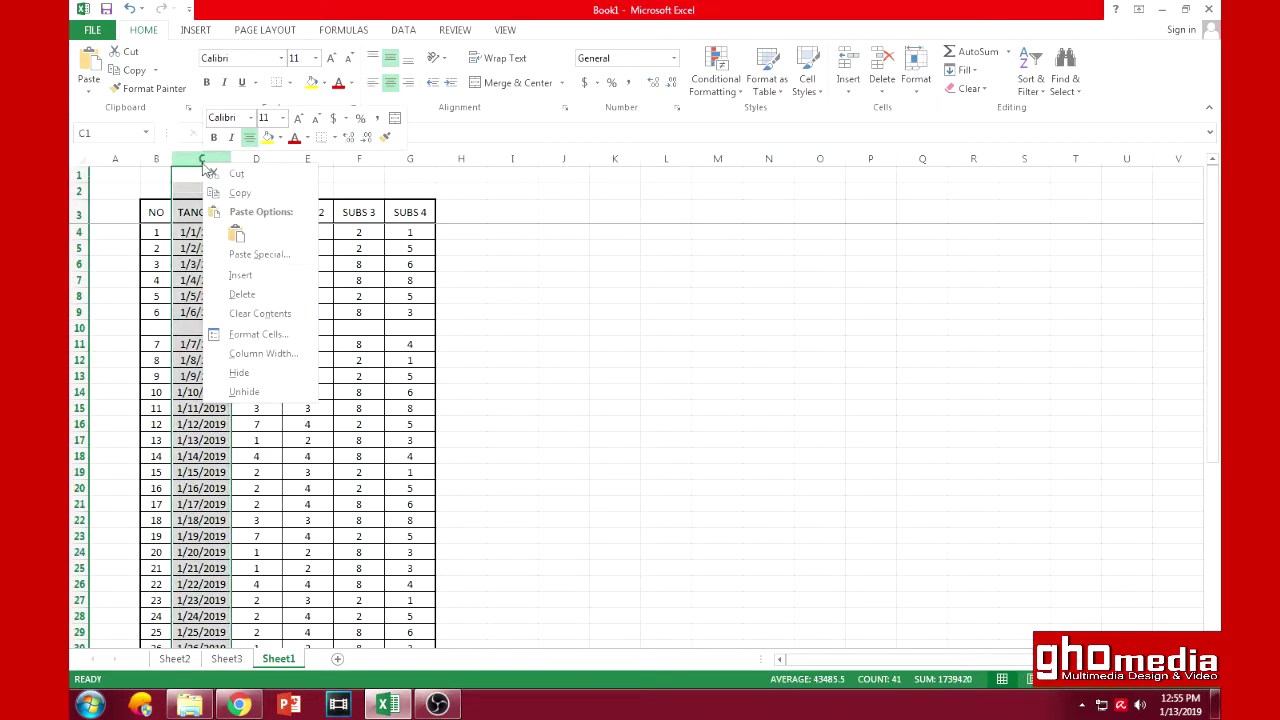
{"action": "left_click", "coordinate": [260, 277]}
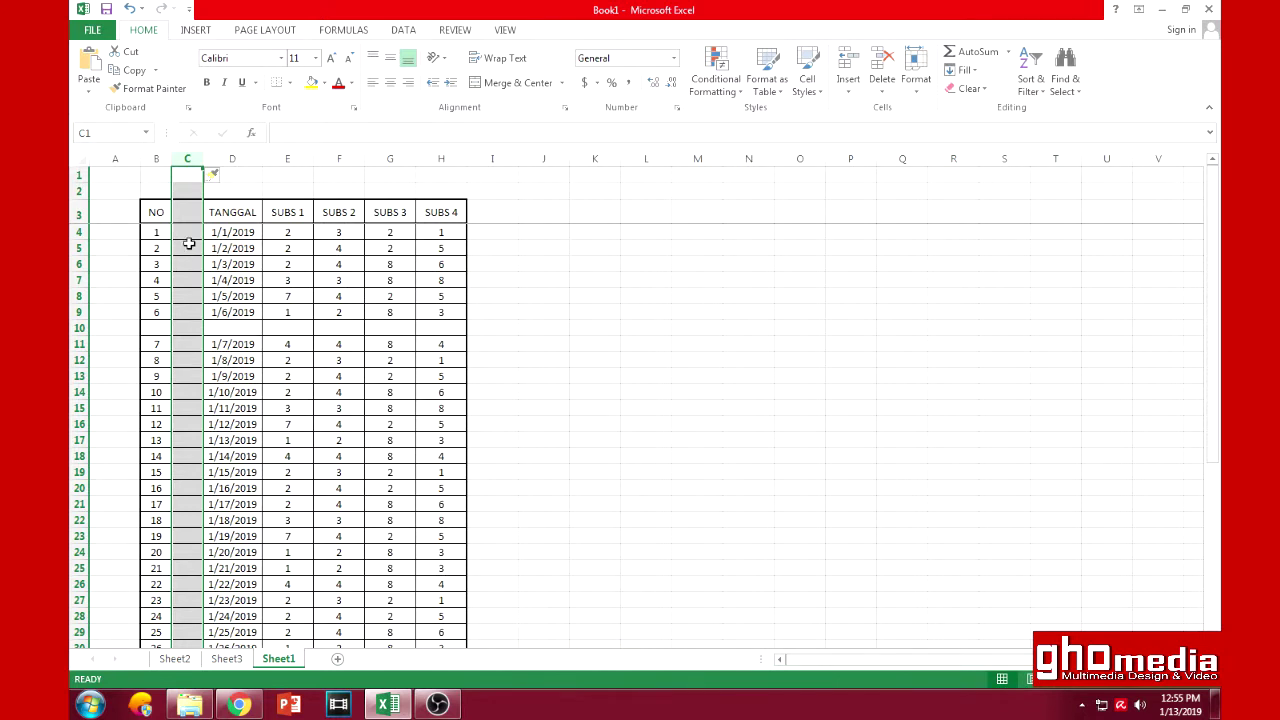
{"action": "left_click", "coordinate": [187, 247]}
{"action": "left_click", "coordinate": [190, 279]}
{"action": "left_click", "coordinate": [200, 306]}
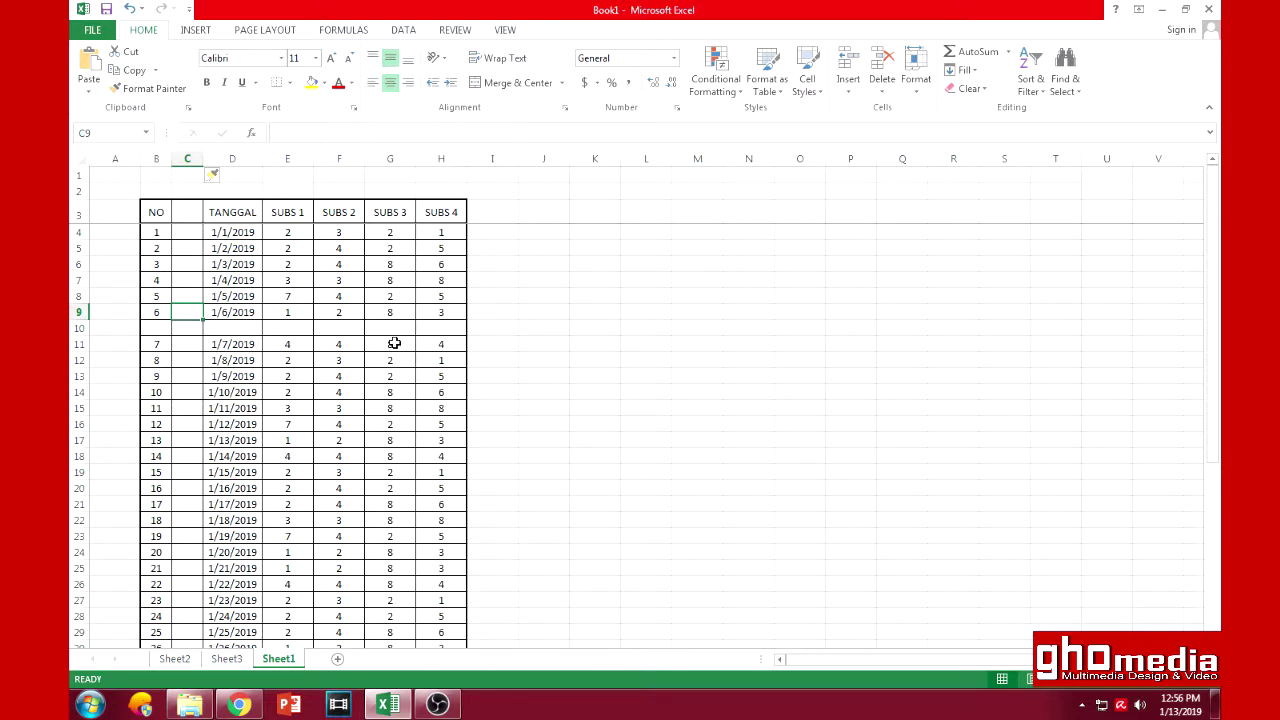
{"action": "right_click", "coordinate": [395, 343]}
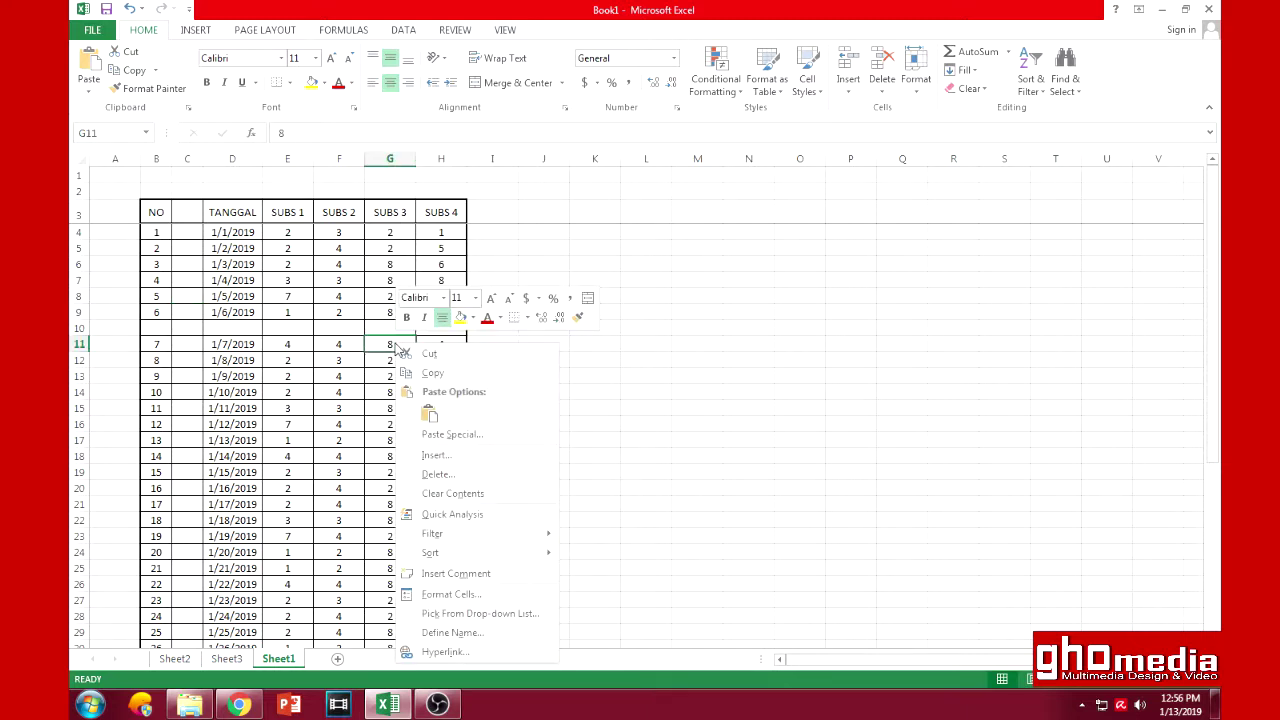
Insert a cell at G11 with Shift cells right, moving row 11's SUBS values right.
{"action": "left_click", "coordinate": [443, 455]}
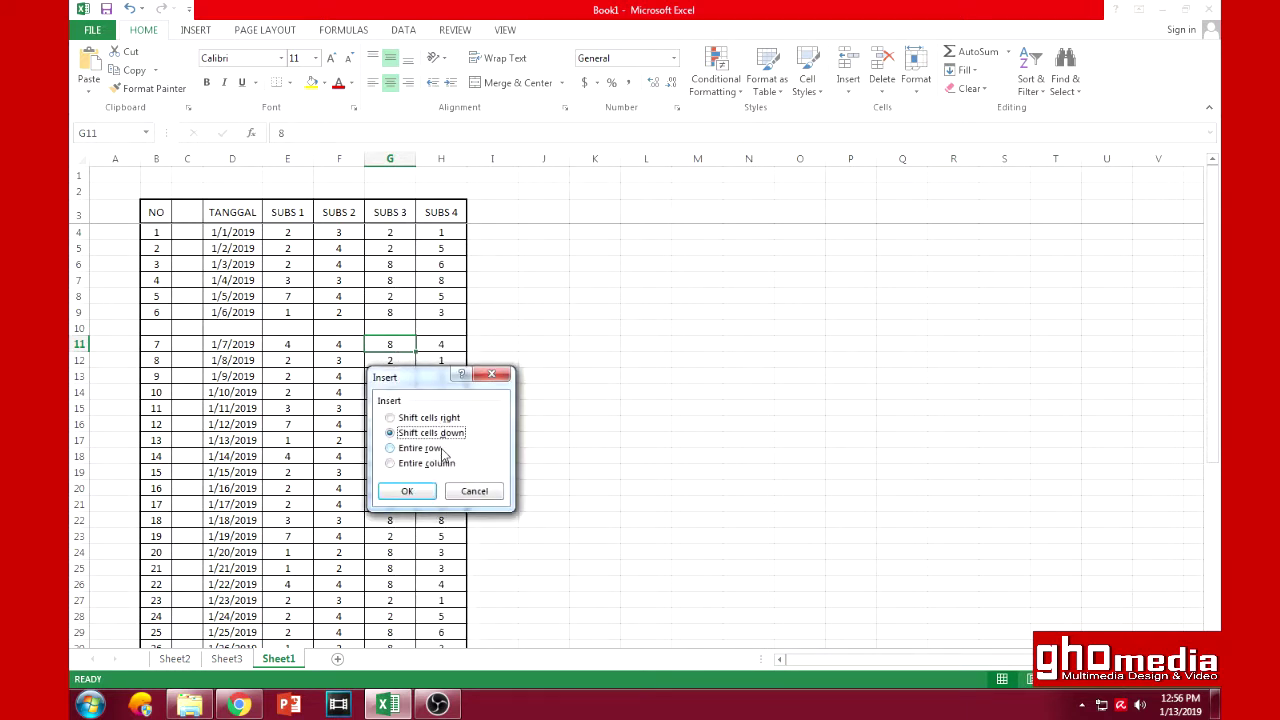
{"action": "left_click", "coordinate": [453, 420]}
{"action": "left_click", "coordinate": [423, 491]}
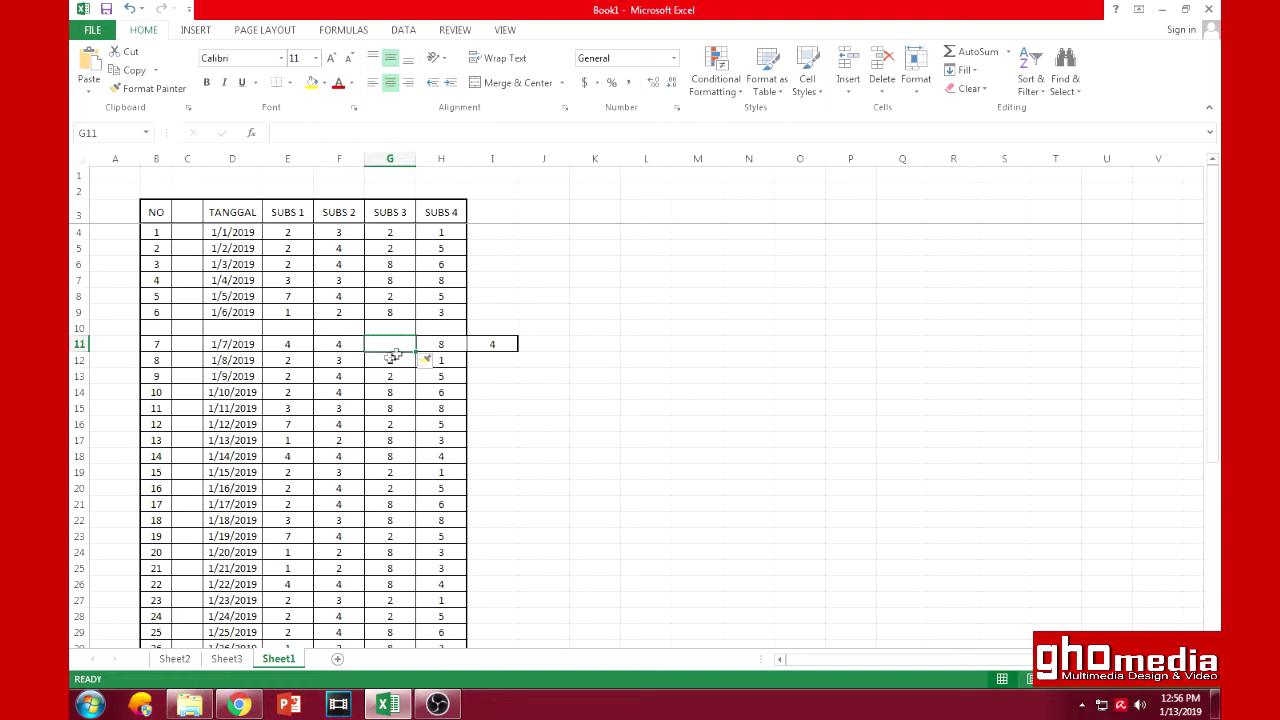
Cut the value 4 from I11 and select the empty cell G11.
{"action": "left_click", "coordinate": [493, 345]}
{"action": "key", "text": "ctrl+x"}
{"action": "left_click", "coordinate": [396, 345]}
Insert a cell at G11 with Shift cells down, then select G13.
{"action": "right_click", "coordinate": [396, 344]}
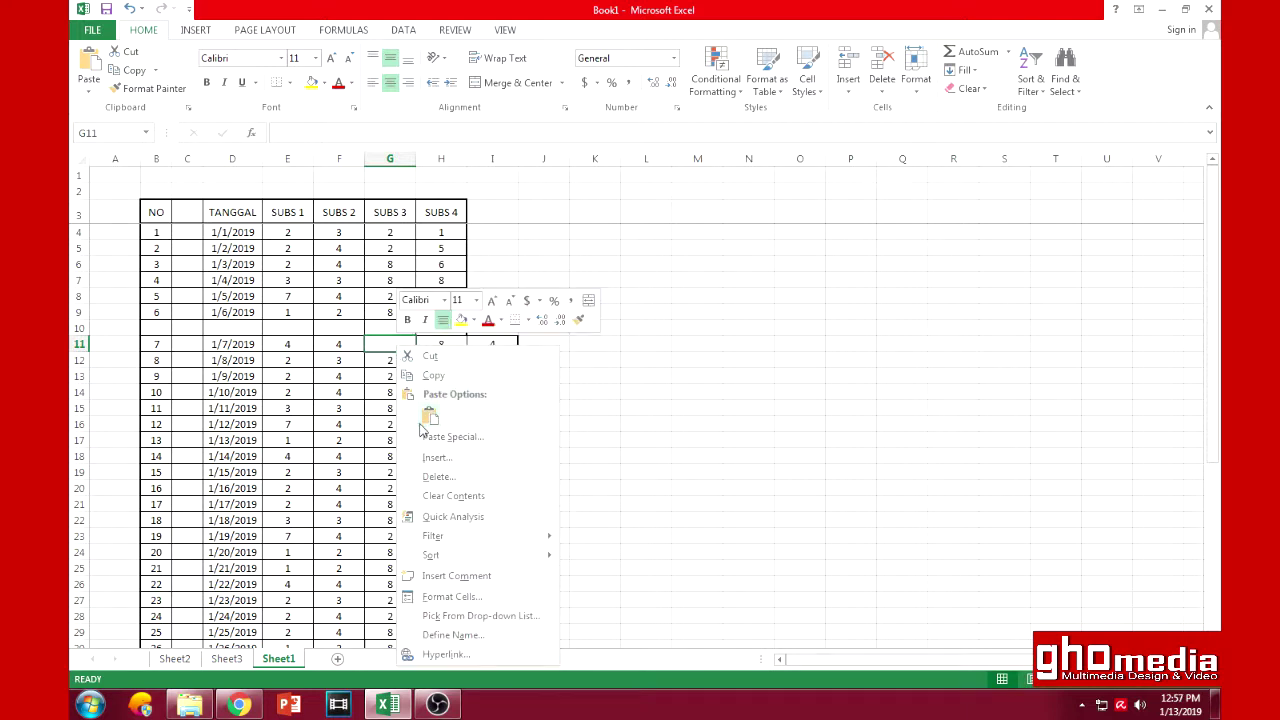
{"action": "left_click", "coordinate": [445, 460]}
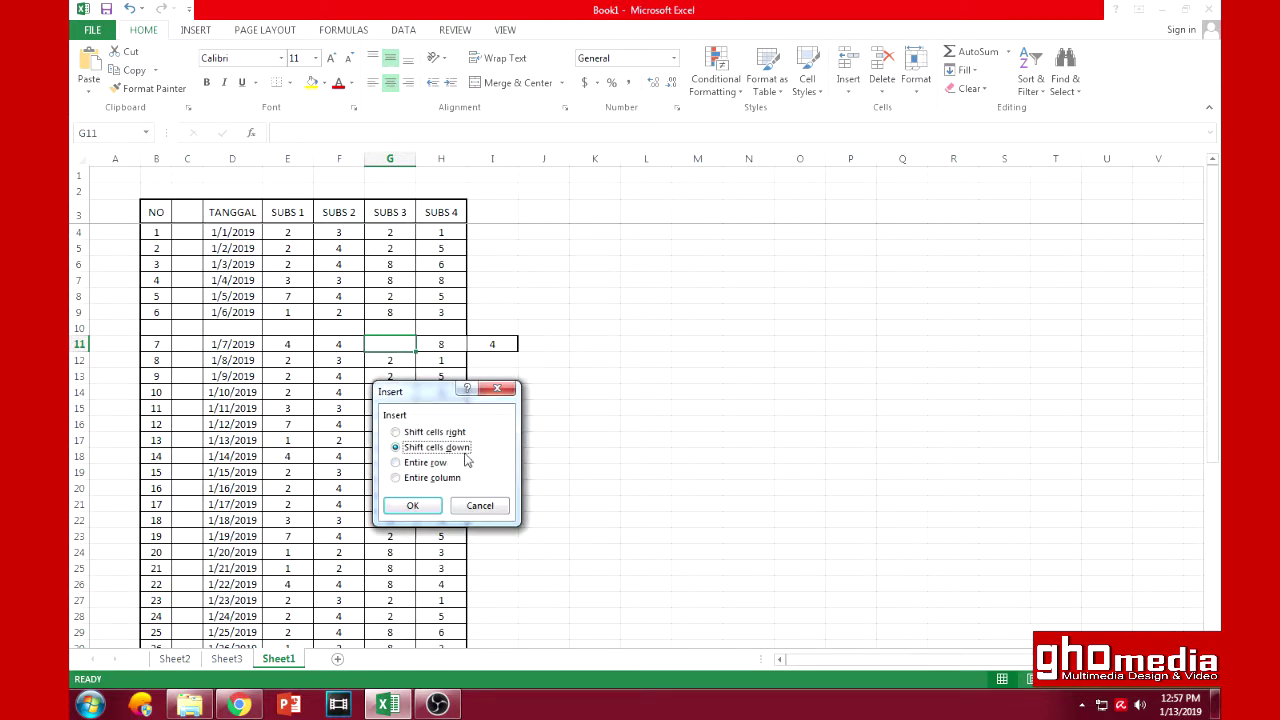
{"action": "left_click", "coordinate": [433, 509]}
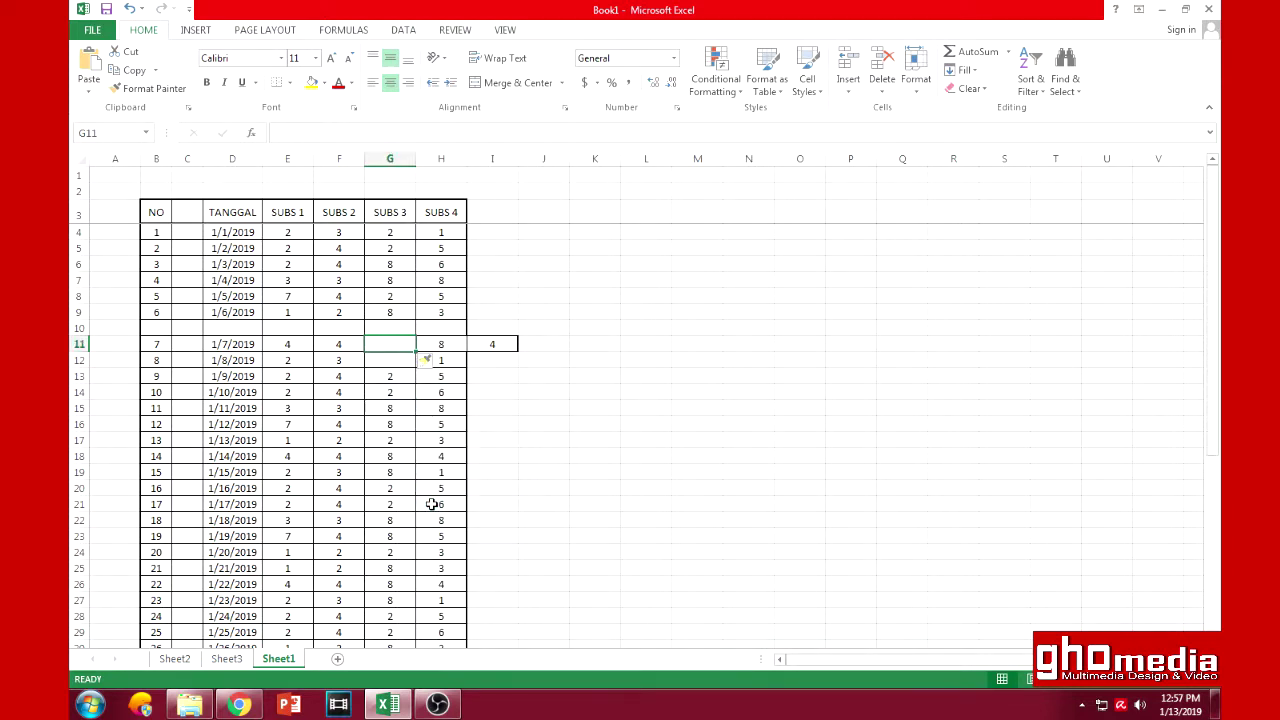
{"action": "left_click", "coordinate": [403, 371]}
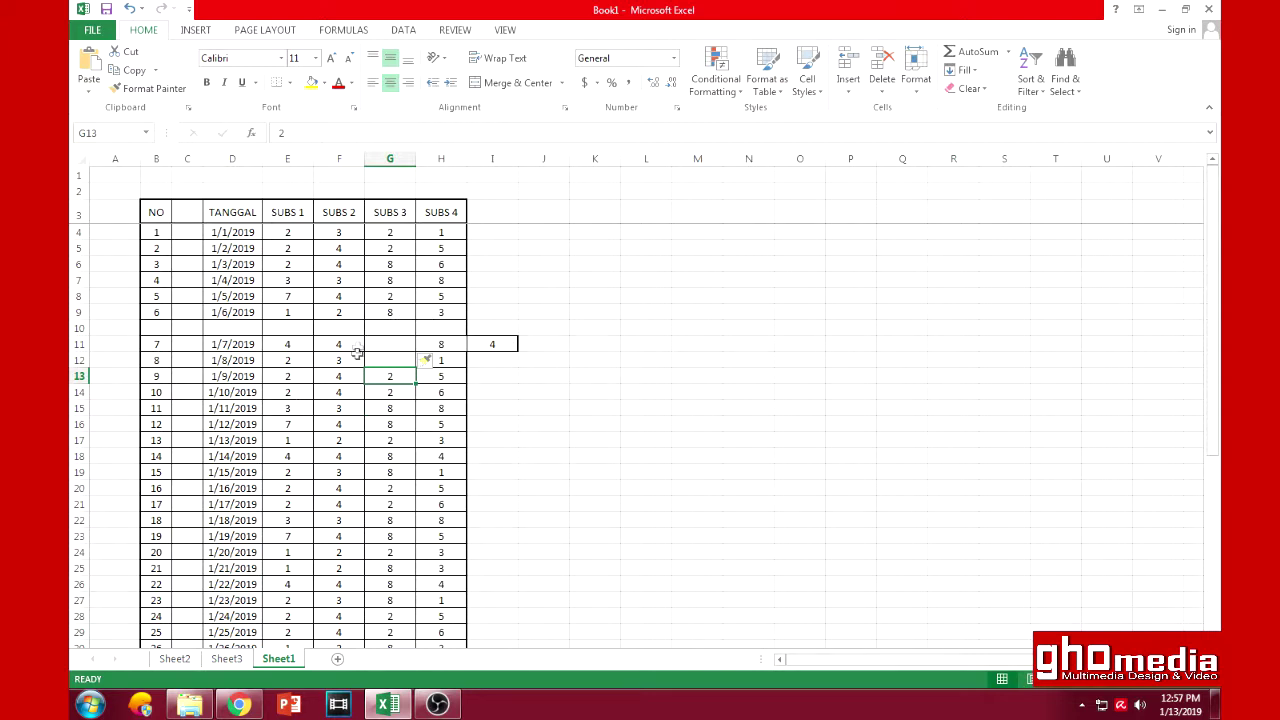
Insert an entire row at B12, moving entry 8 down to row 13.
{"action": "right_click", "coordinate": [156, 362]}
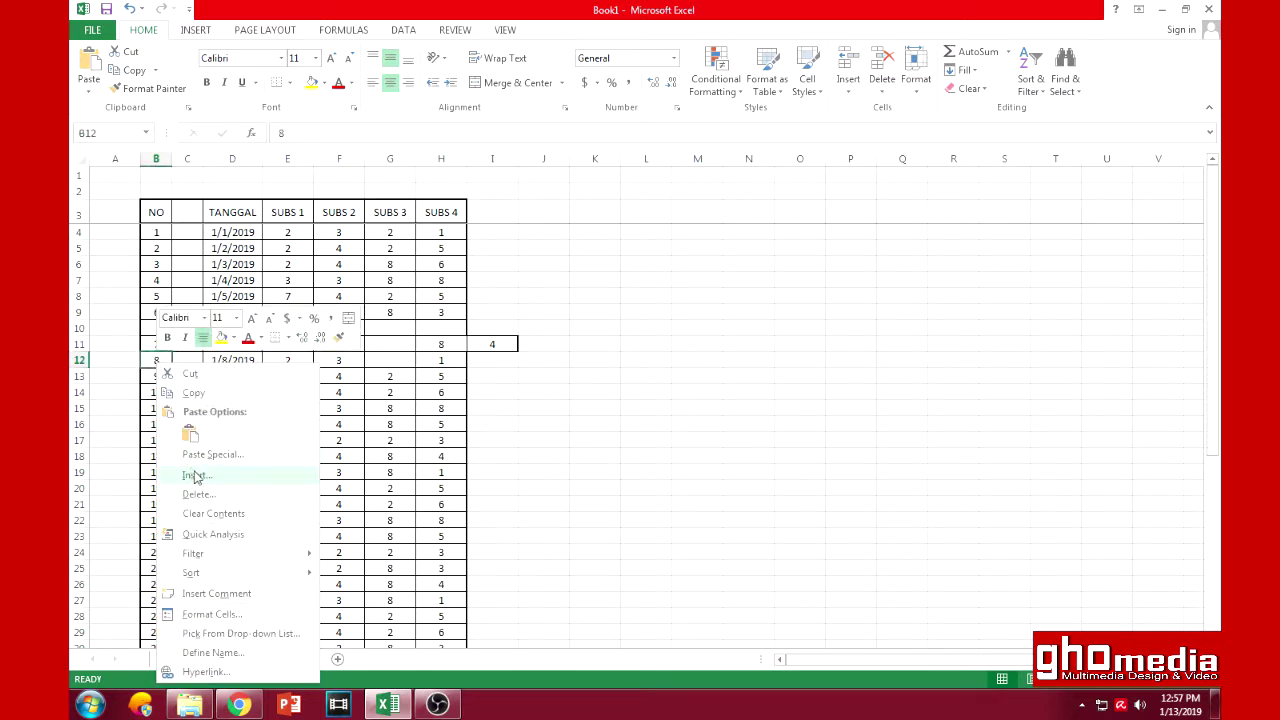
{"action": "left_click", "coordinate": [196, 475]}
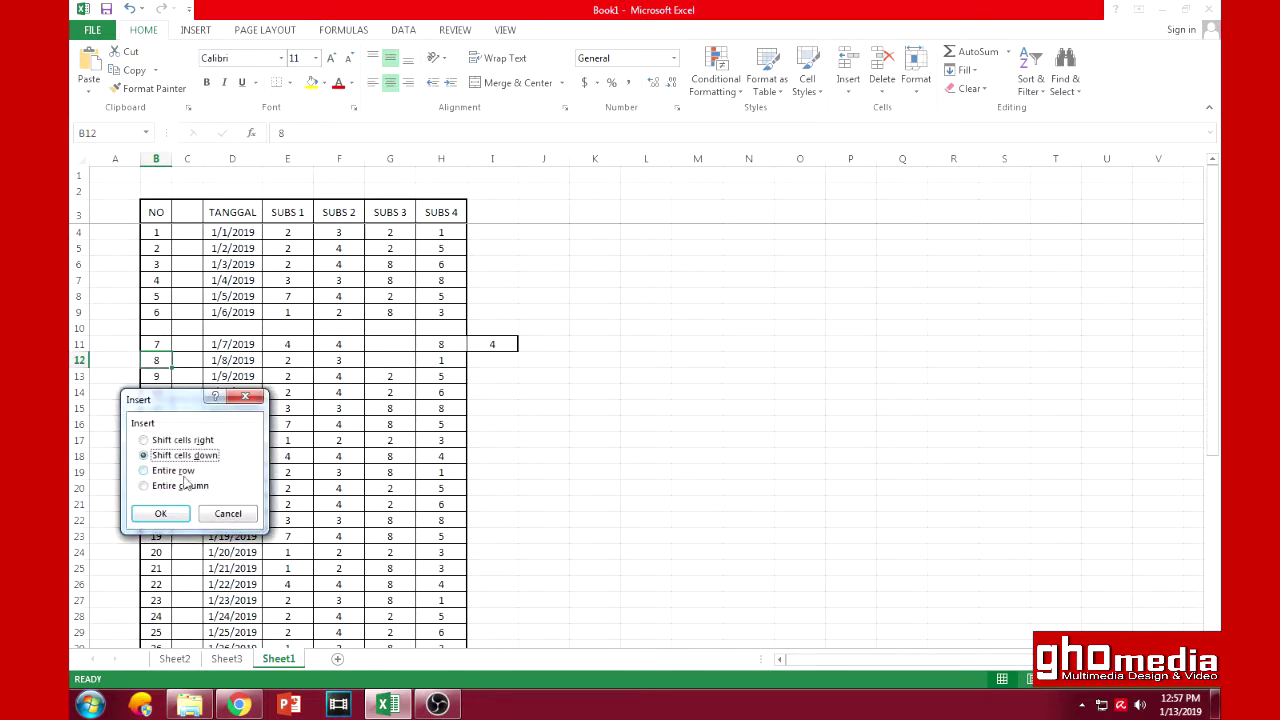
{"action": "left_click", "coordinate": [178, 471]}
{"action": "left_click", "coordinate": [181, 512]}
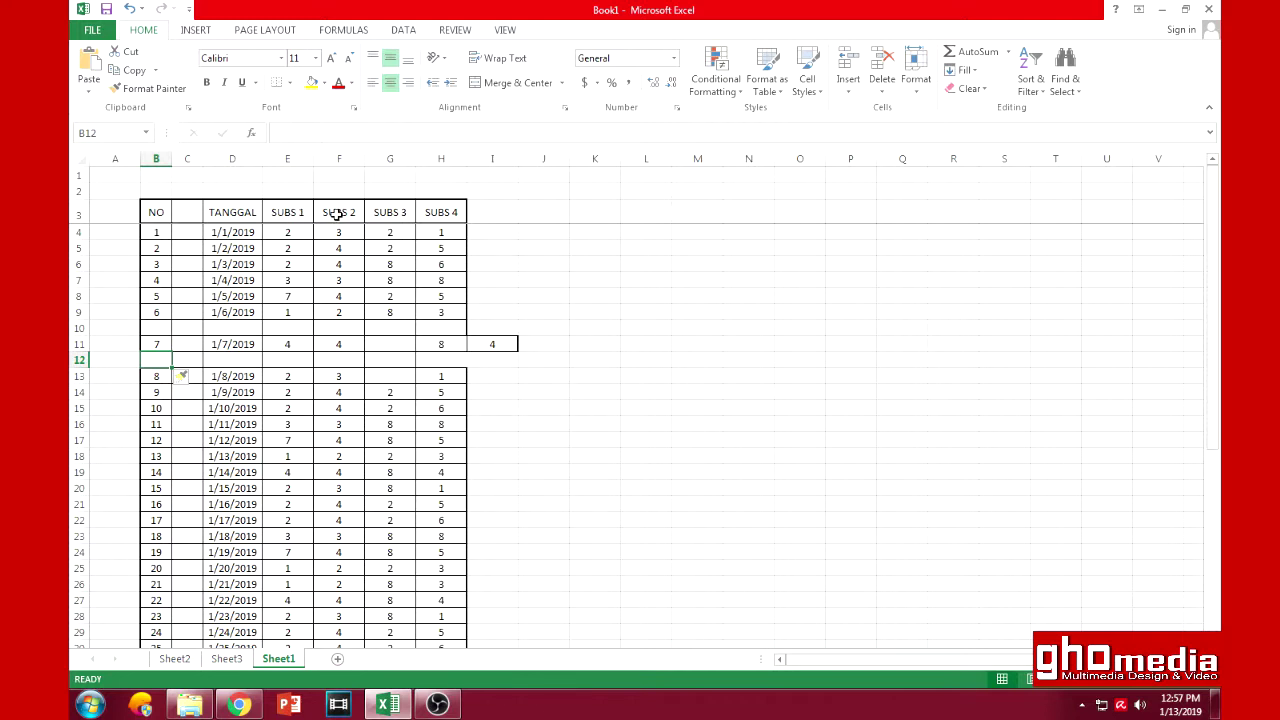
Insert an entire column at the SUBS 2 cell F3, then select cell B6.
{"action": "right_click", "coordinate": [338, 215]}
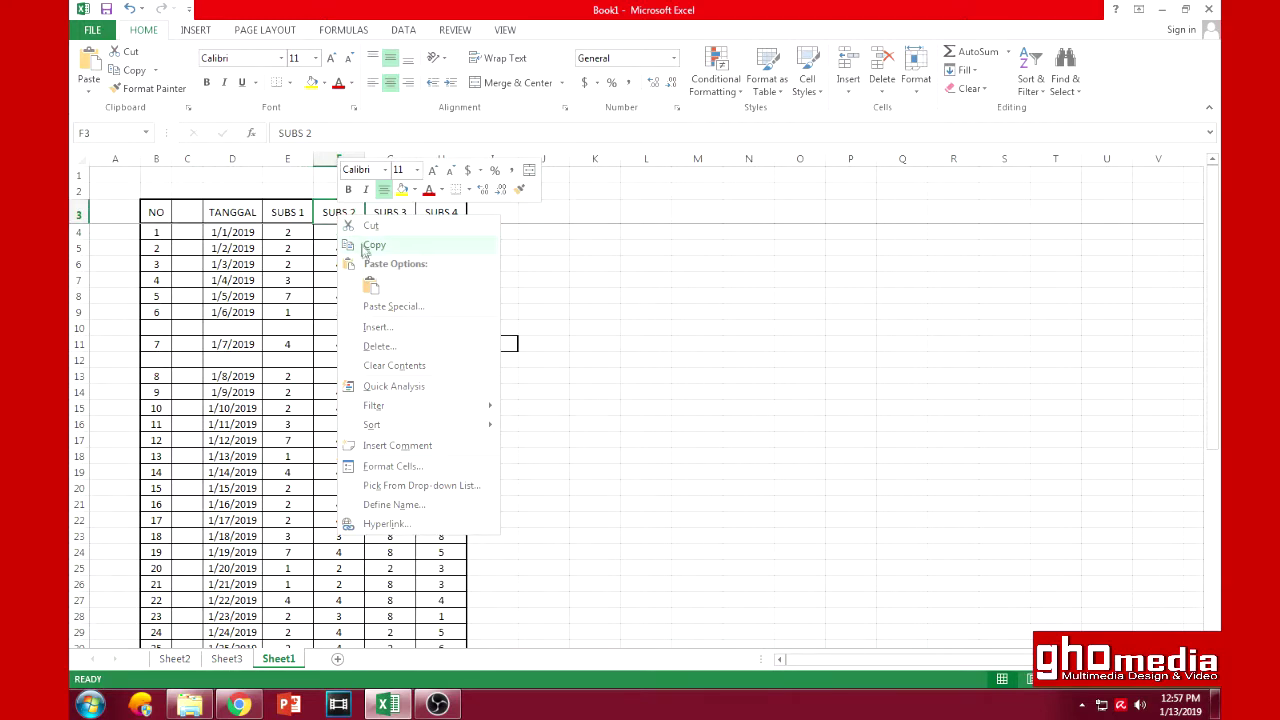
{"action": "left_click", "coordinate": [393, 328]}
{"action": "left_click", "coordinate": [402, 340]}
{"action": "left_click", "coordinate": [360, 367]}
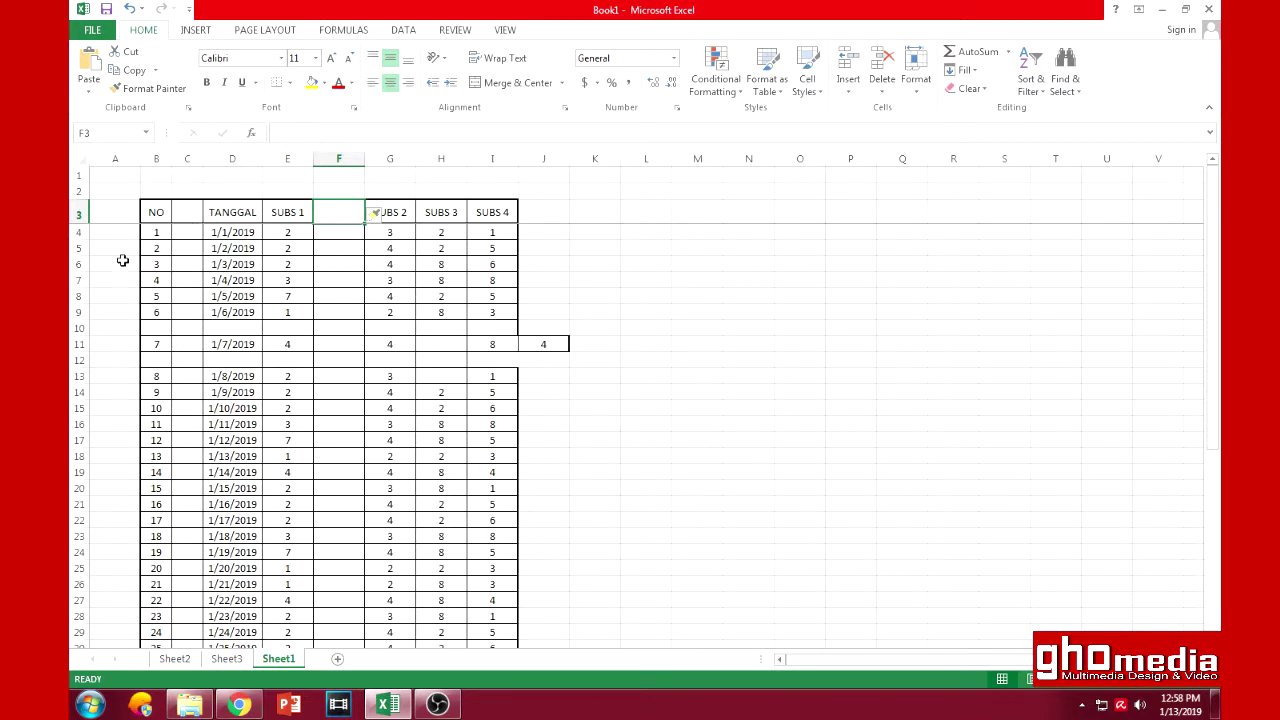
{"action": "left_click", "coordinate": [156, 266]}
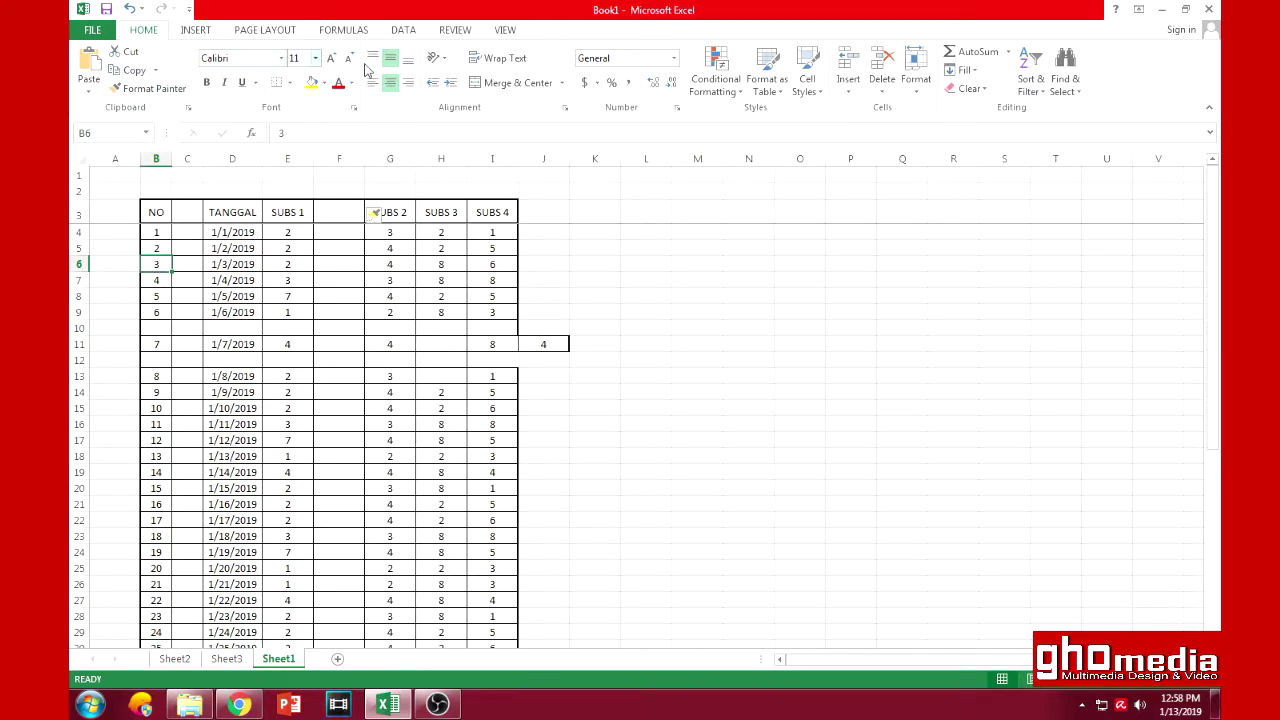
Use Home > Insert to add a sheet row at row 6 and a sheet column before SUBS 3.
{"action": "left_click", "coordinate": [851, 92]}
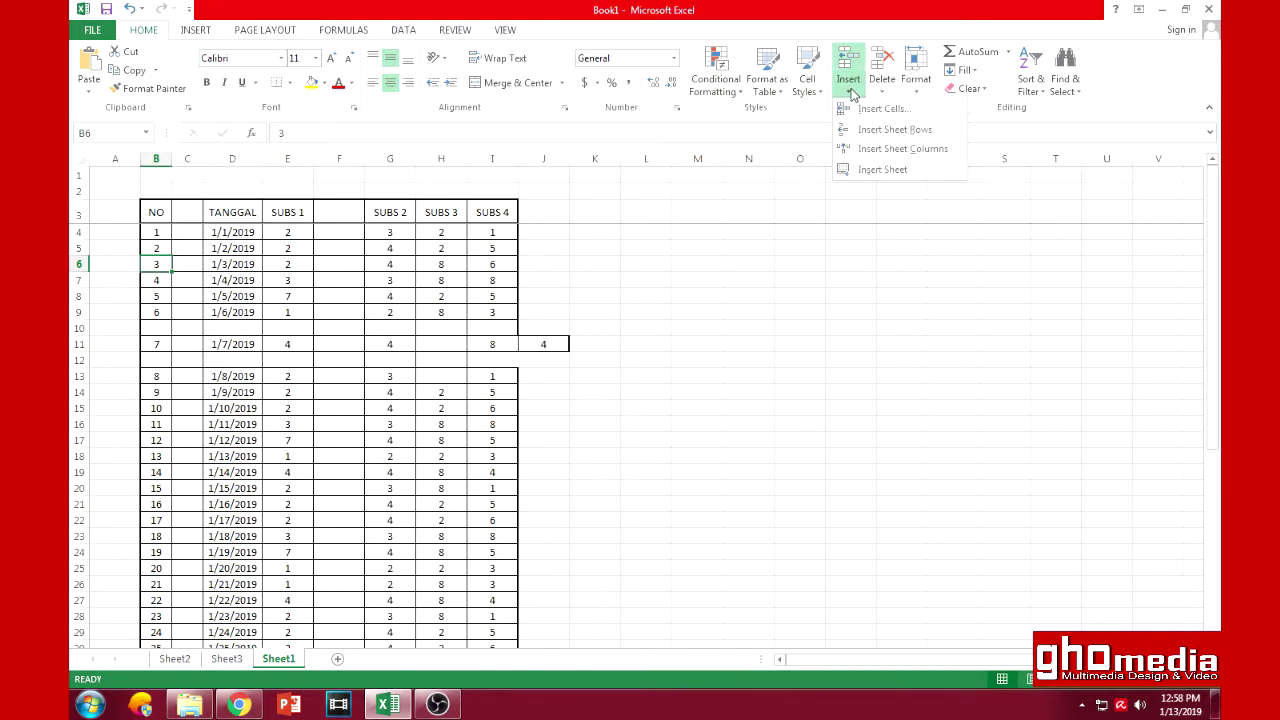
{"action": "left_click", "coordinate": [895, 130]}
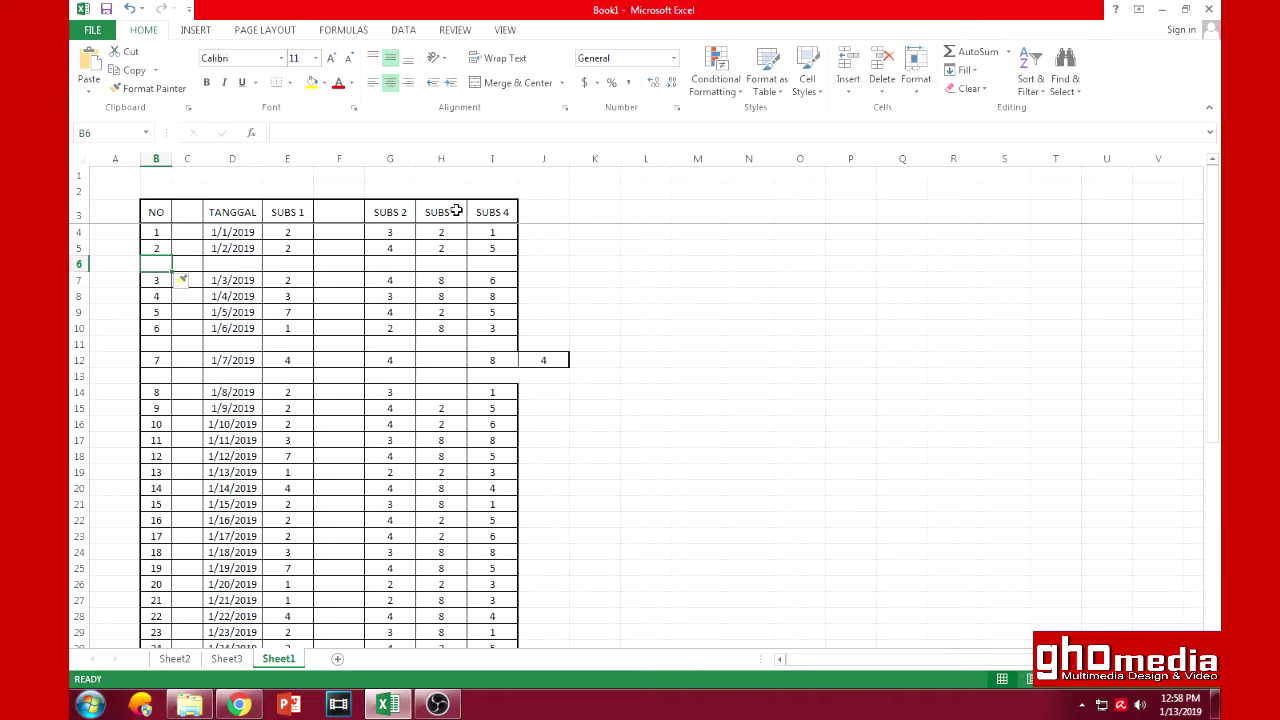
{"action": "left_click", "coordinate": [456, 211]}
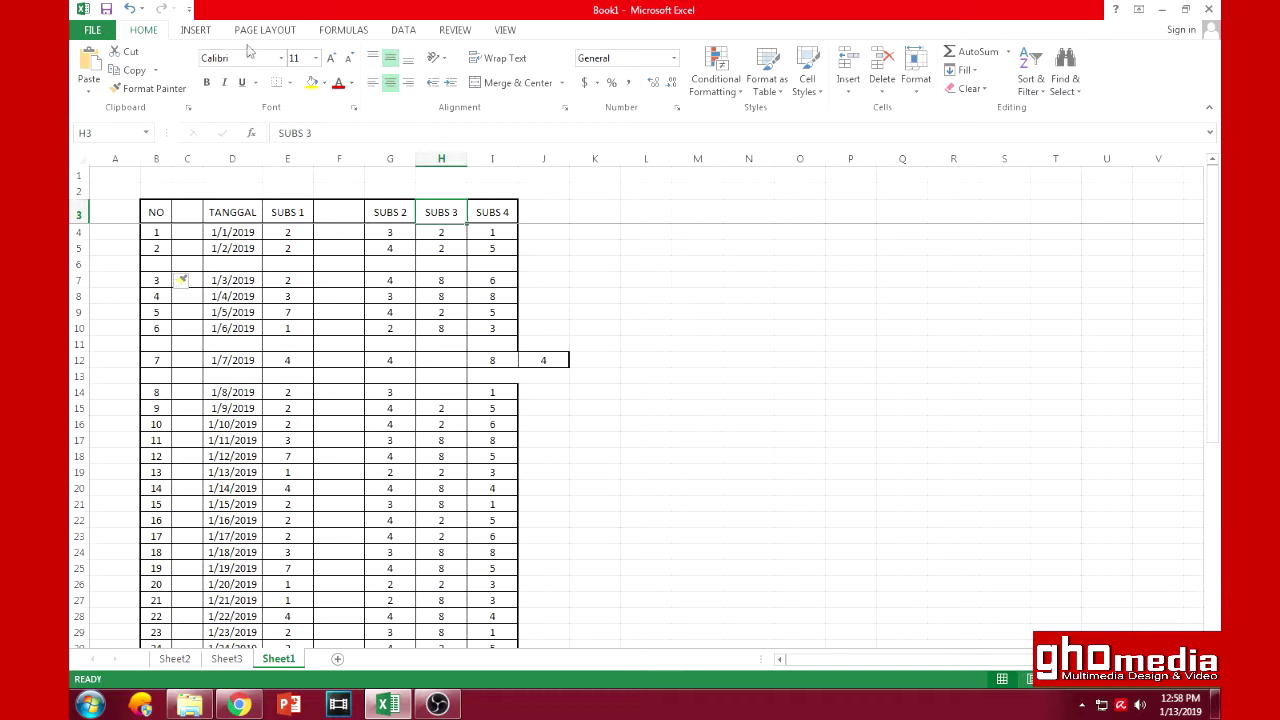
{"action": "left_click", "coordinate": [849, 92]}
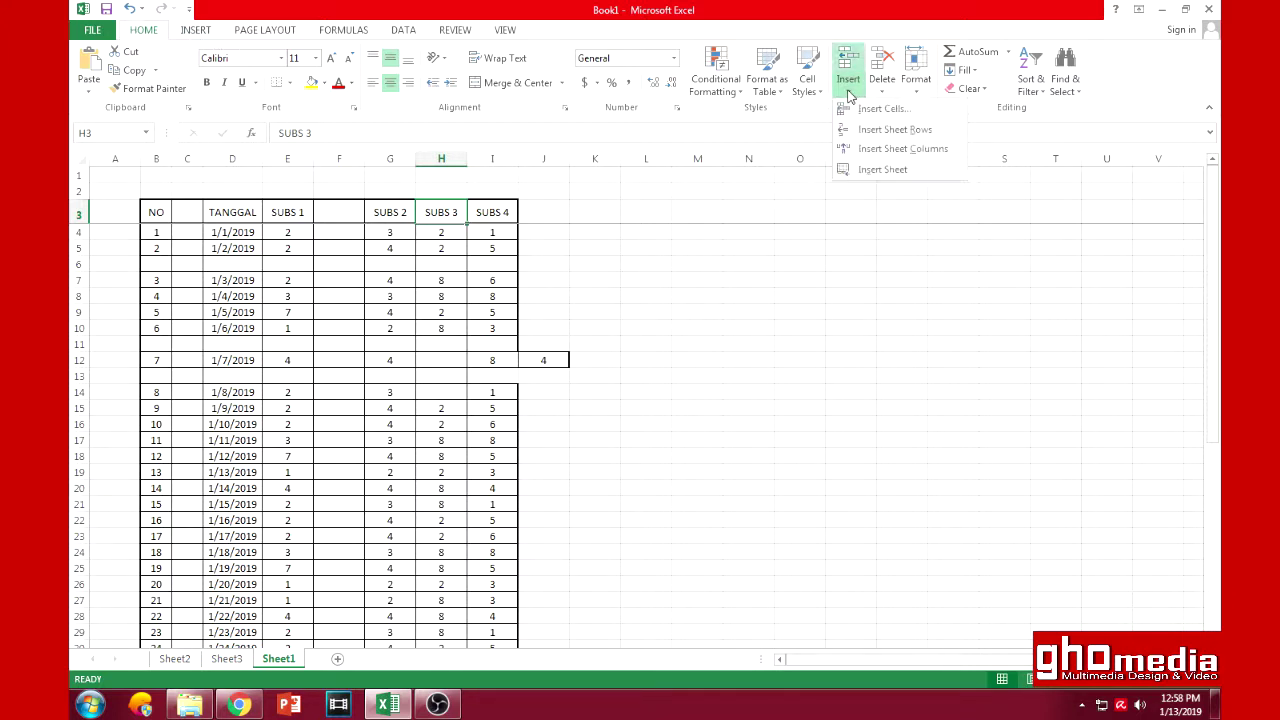
{"action": "left_click", "coordinate": [882, 150]}
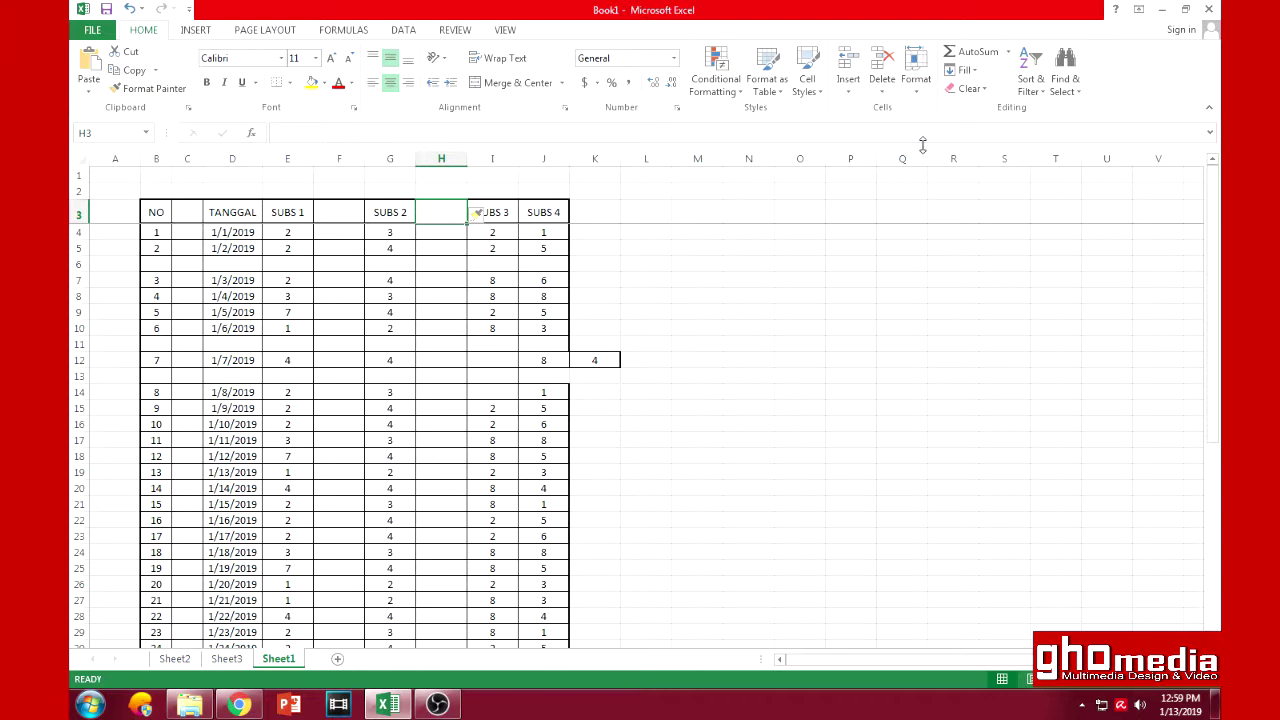
Minimise the Excel window to show the desktop.
{"action": "left_click", "coordinate": [1162, 12]}
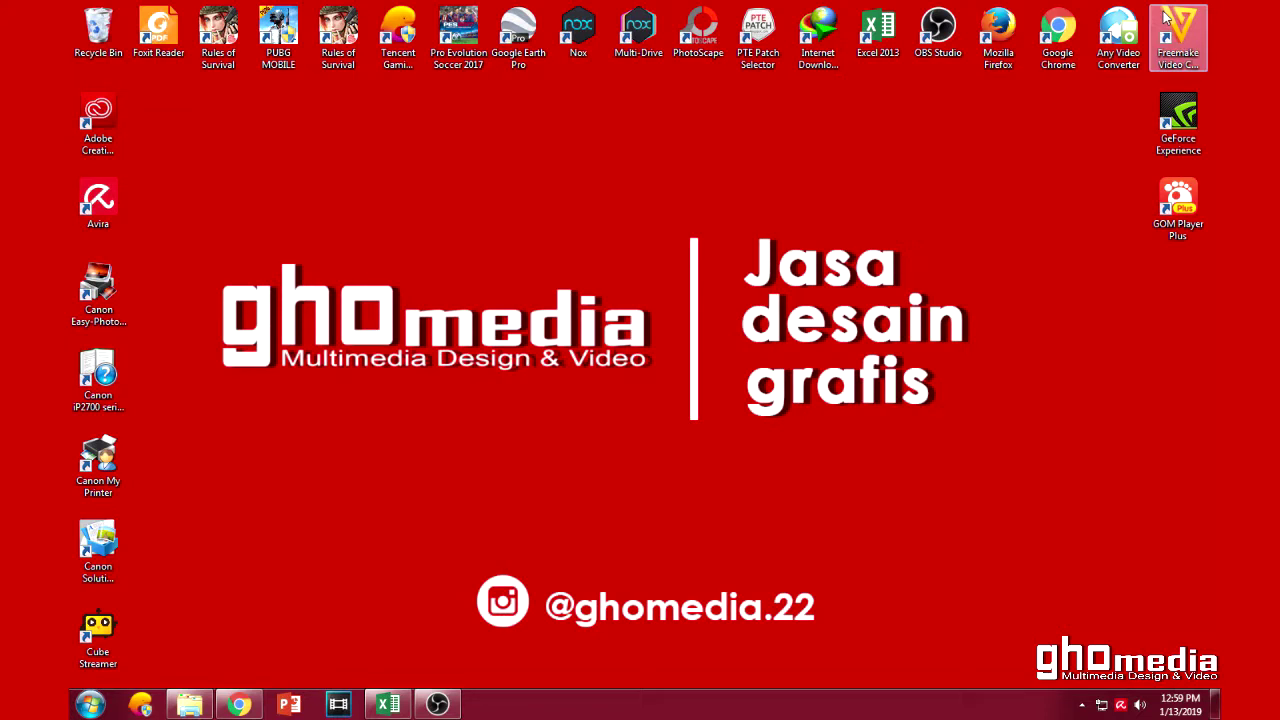